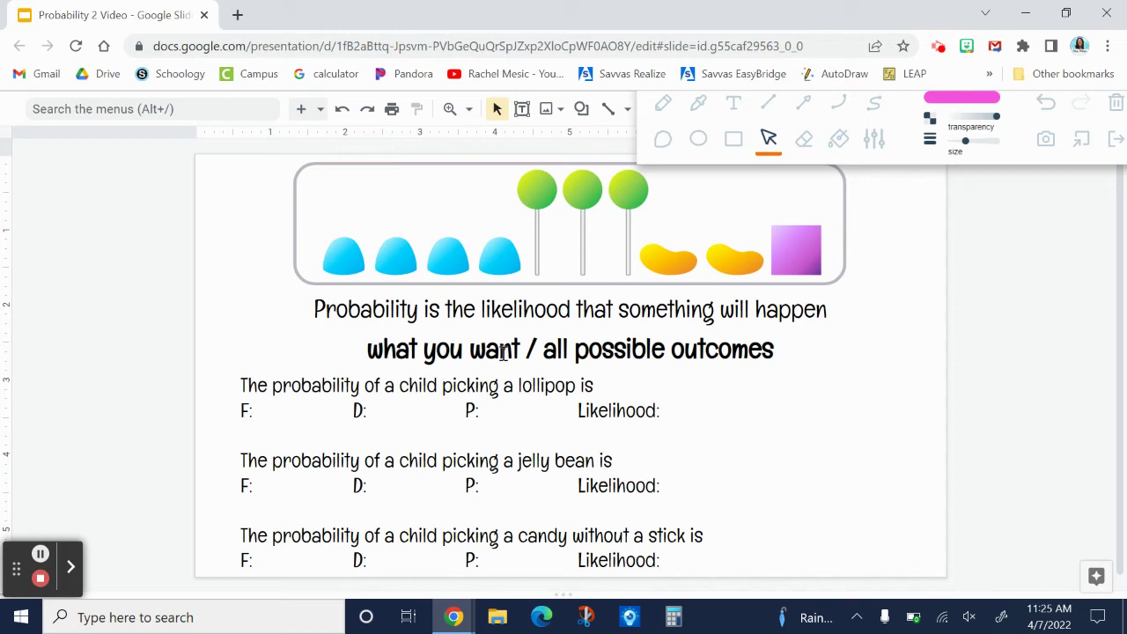
# - With the pen, handwrite 3/10 after F: on the lollipop question line
pyautogui.click(662, 103)
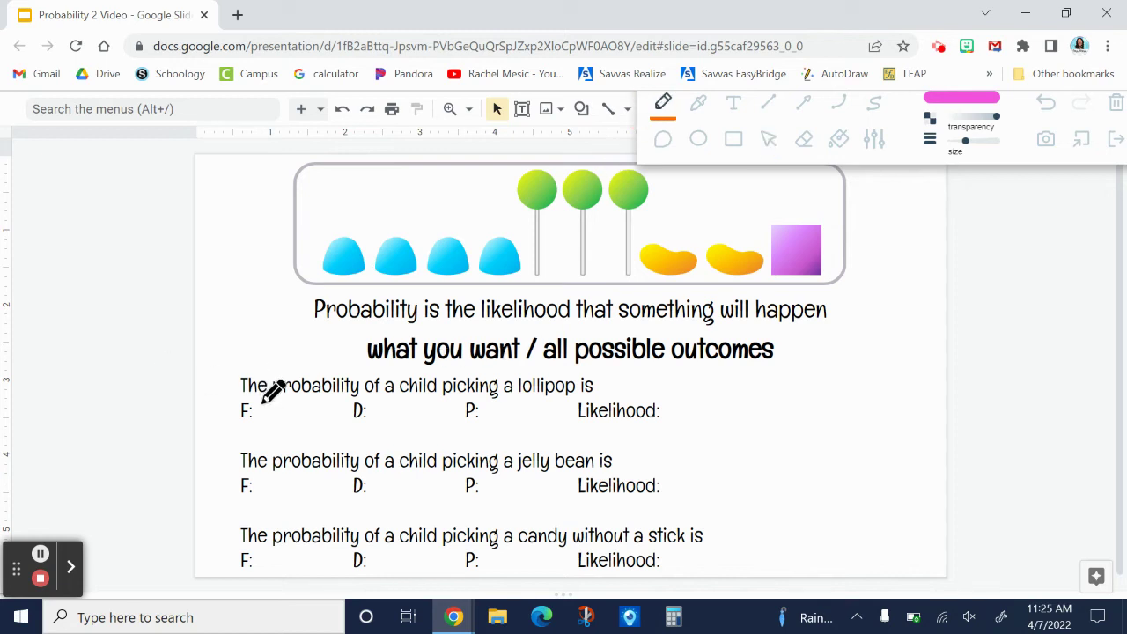
pyautogui.moveTo(260, 404)
pyautogui.mouseDown()
pyautogui.moveTo(269, 417)
pyautogui.moveTo(255, 431)
pyautogui.mouseUp()
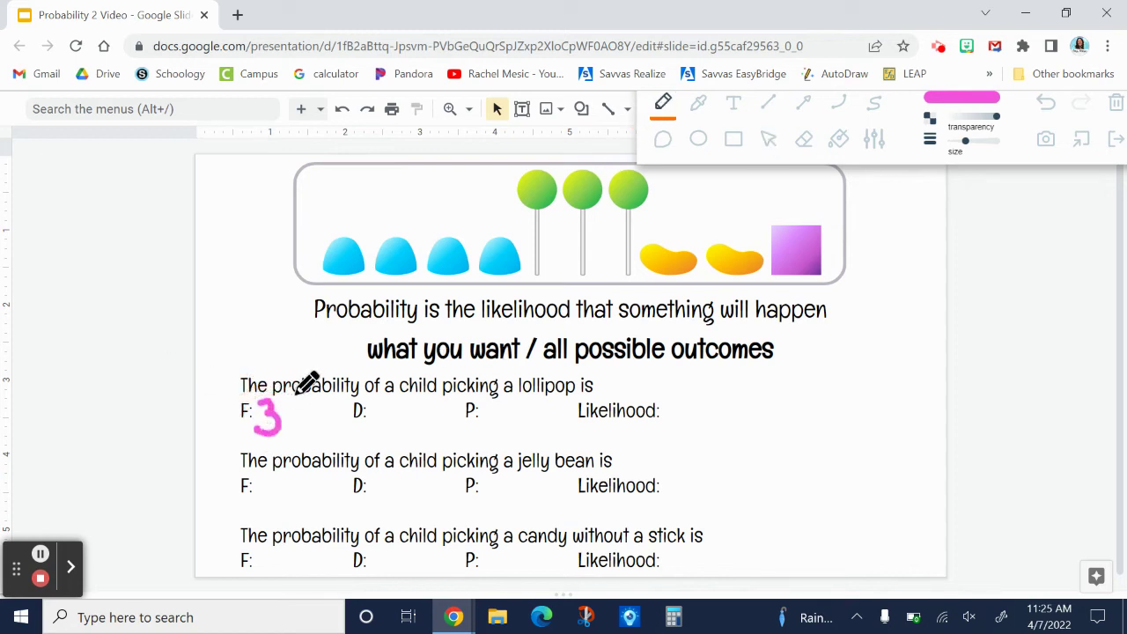
pyautogui.moveTo(297, 392); pyautogui.dragTo(284, 449)
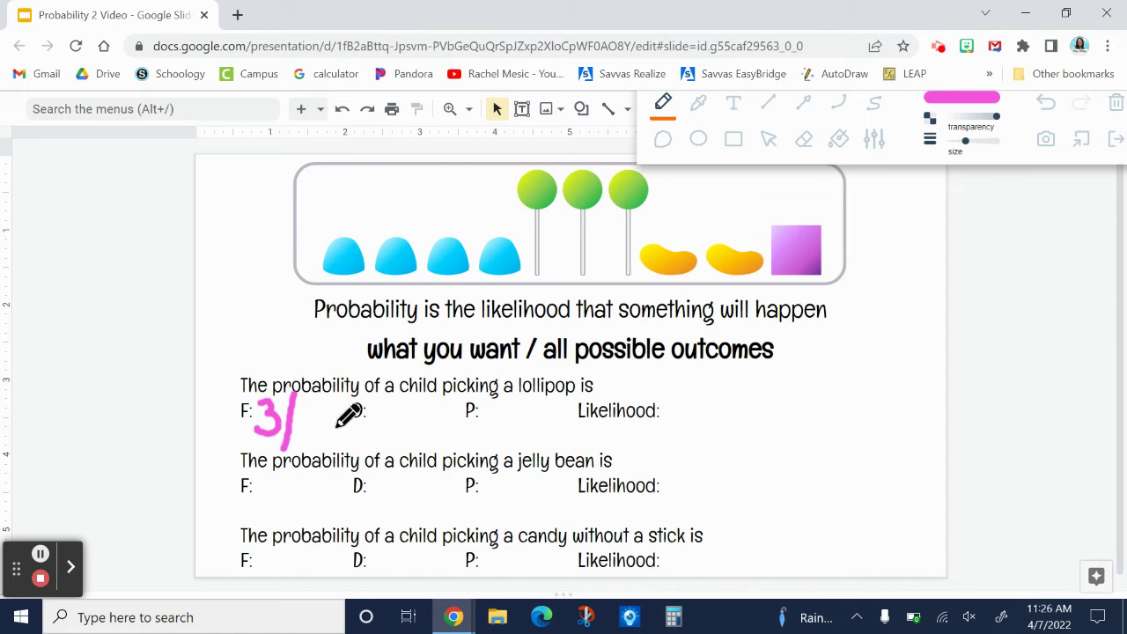
pyautogui.moveTo(301, 396)
pyautogui.mouseDown()
pyautogui.moveTo(303, 434)
pyautogui.moveTo(314, 420)
pyautogui.moveTo(331, 442)
pyautogui.moveTo(319, 412)
pyautogui.mouseUp()
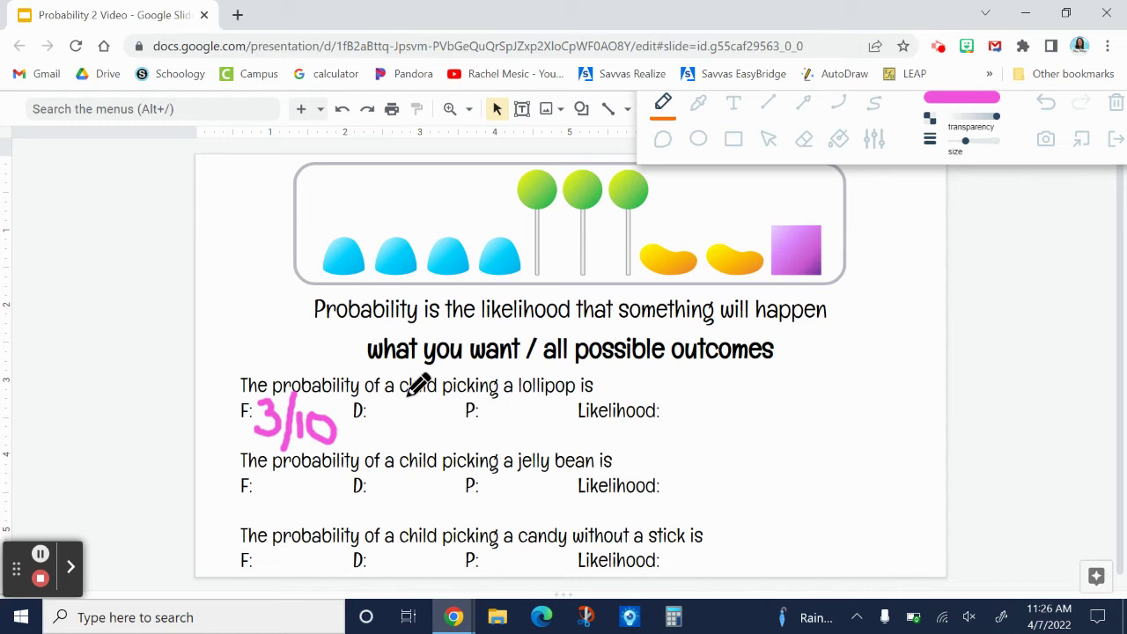
# - Compute 3 ÷ 10 = 0.3 in Calculator, then begin writing 0.30 after D: on the slide
pyautogui.click(671, 621)
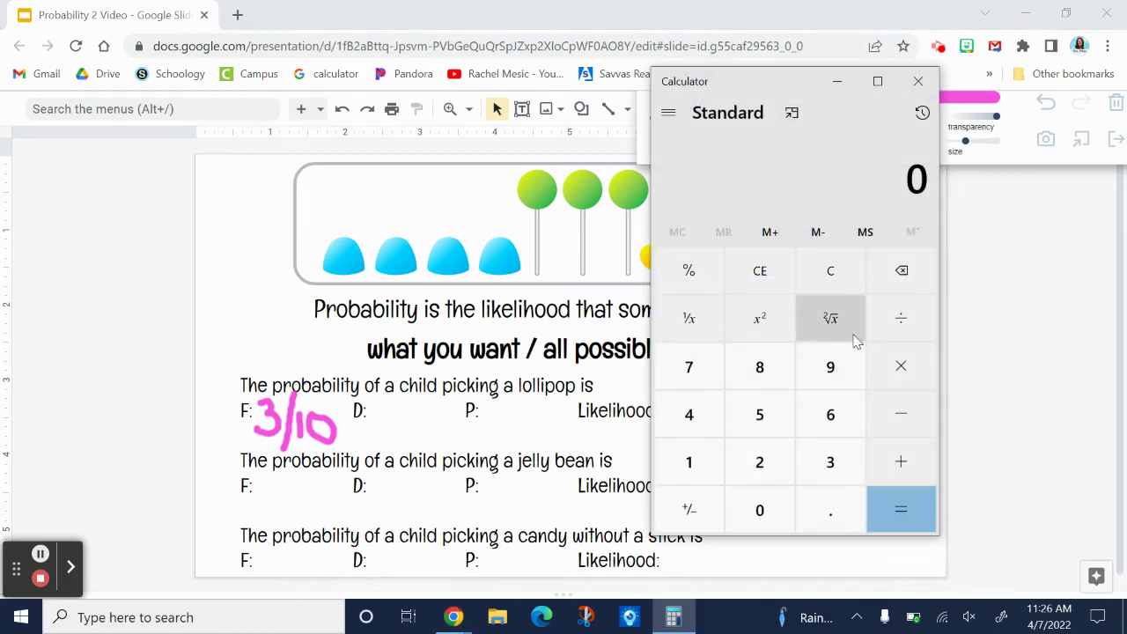
pyautogui.click(832, 467)
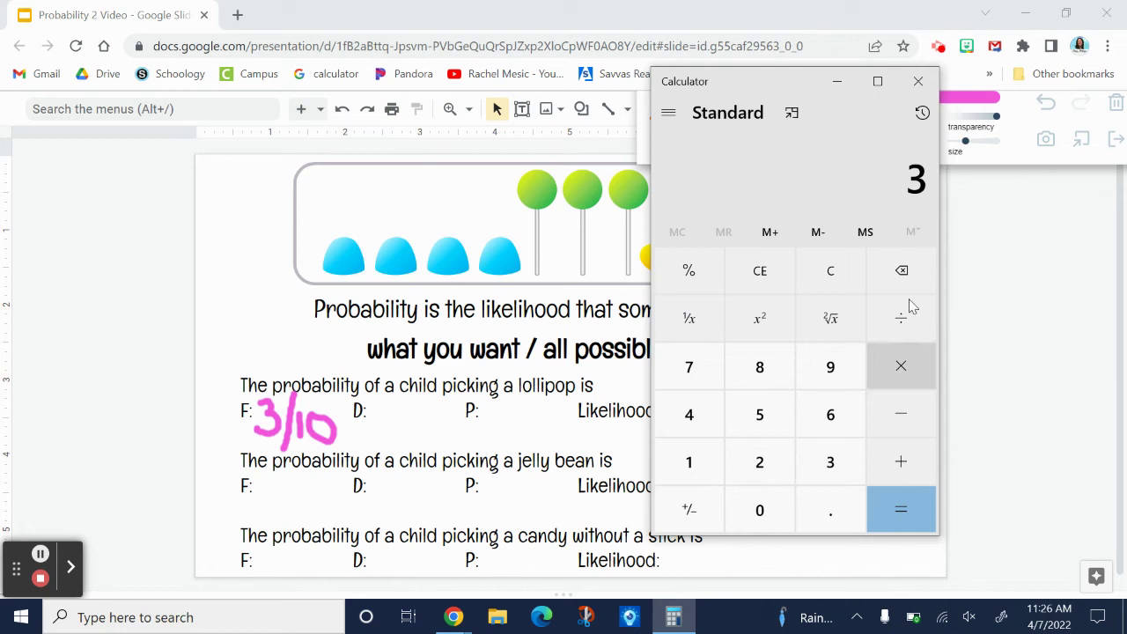
pyautogui.click(907, 315)
pyautogui.click(690, 462)
pyautogui.click(780, 511)
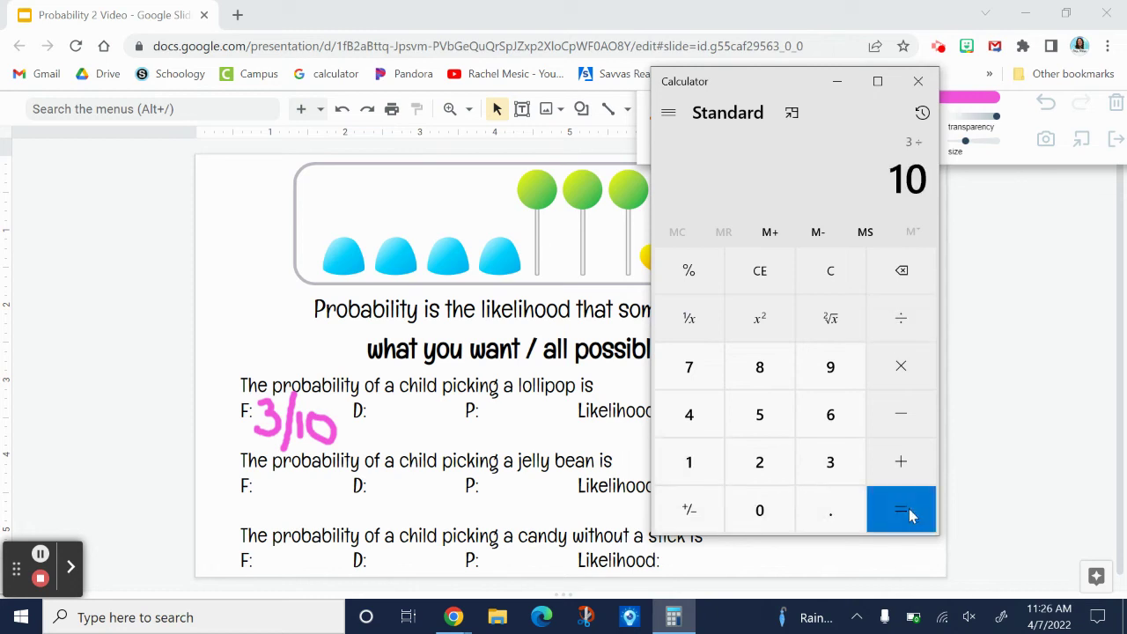
pyautogui.click(910, 510)
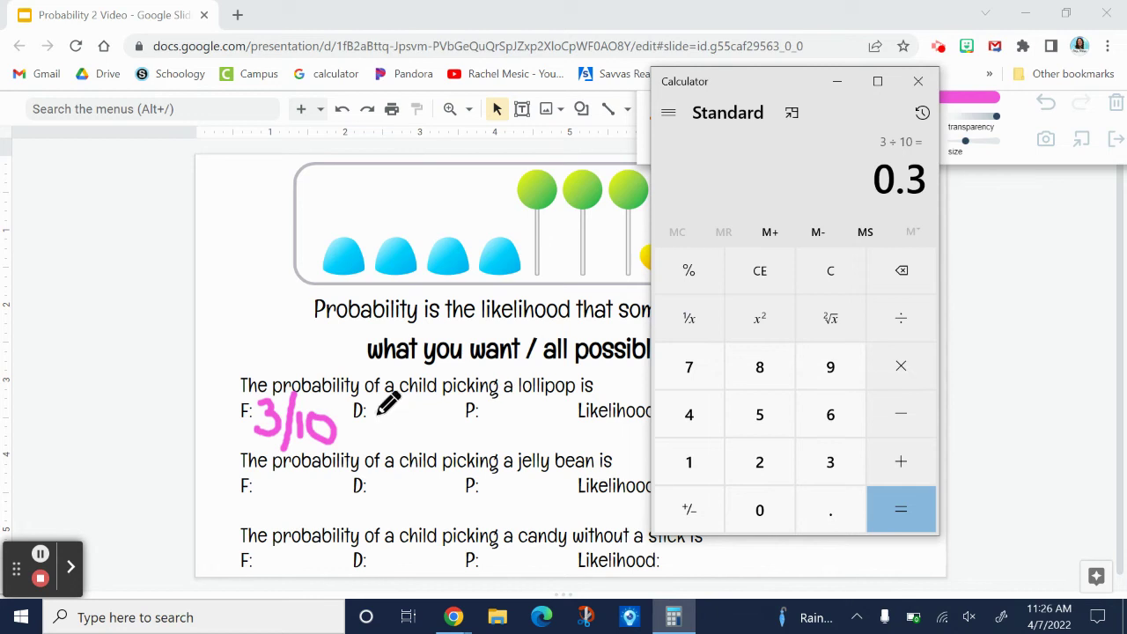
pyautogui.moveTo(390, 405)
pyautogui.mouseDown()
pyautogui.moveTo(416, 433)
pyautogui.moveTo(441, 400)
pyautogui.moveTo(434, 418)
pyautogui.moveTo(447, 432)
pyautogui.moveTo(418, 445)
pyautogui.moveTo(433, 453)
pyautogui.moveTo(452, 443)
pyautogui.moveTo(469, 457)
pyautogui.moveTo(479, 432)
pyautogui.mouseUp()
pyautogui.click(410, 429)
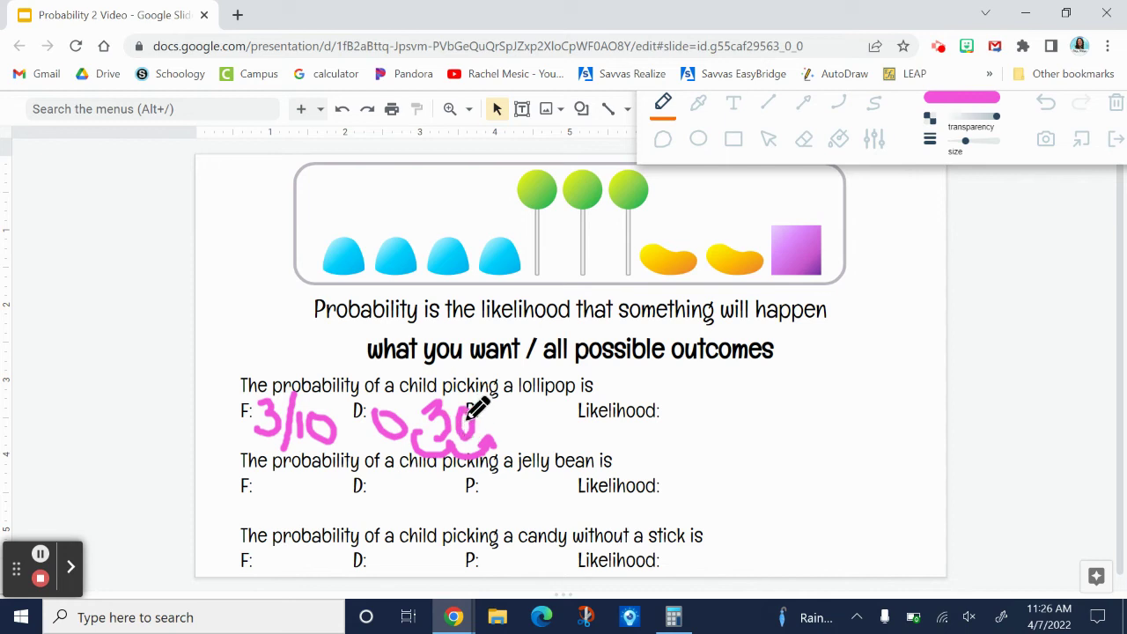
# - Draw the decimal-shift arrows, write 30% after P:, and write 'unlikely' as the likelihood
pyautogui.moveTo(509, 421); pyautogui.dragTo(505, 437)
pyautogui.moveTo(513, 398)
pyautogui.mouseDown()
pyautogui.moveTo(549, 432)
pyautogui.moveTo(537, 412)
pyautogui.moveTo(556, 397)
pyautogui.moveTo(581, 420)
pyautogui.mouseUp()
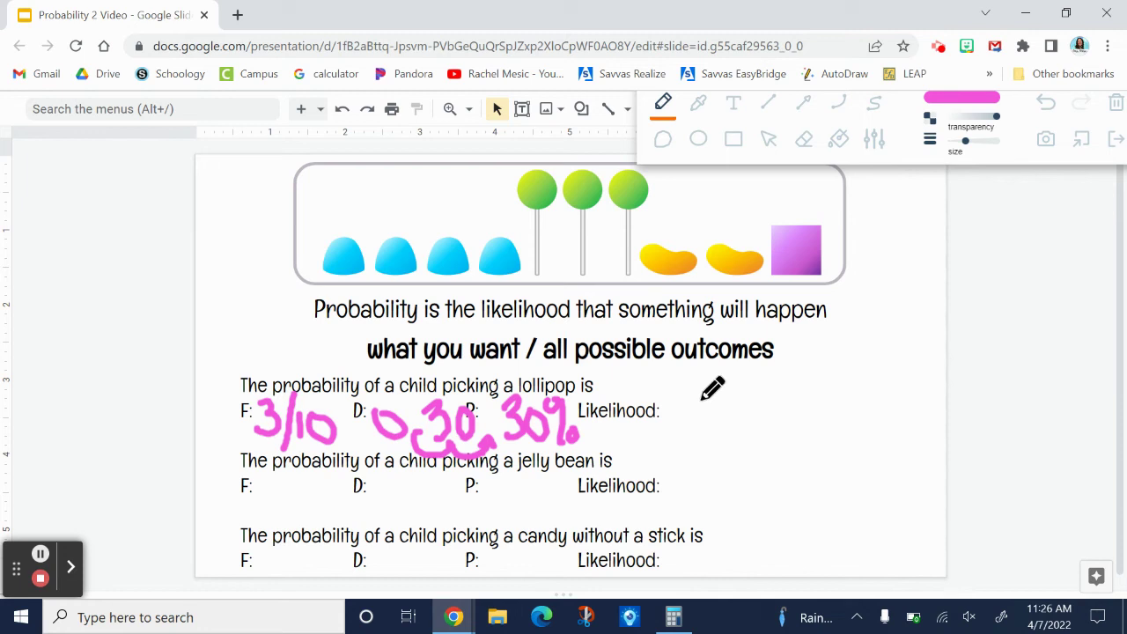
pyautogui.moveTo(668, 408)
pyautogui.mouseDown()
pyautogui.moveTo(693, 421)
pyautogui.moveTo(700, 410)
pyautogui.moveTo(718, 422)
pyautogui.moveTo(725, 397)
pyautogui.moveTo(725, 421)
pyautogui.moveTo(731, 404)
pyautogui.moveTo(760, 423)
pyautogui.moveTo(770, 407)
pyautogui.moveTo(770, 420)
pyautogui.moveTo(814, 404)
pyautogui.moveTo(821, 444)
pyautogui.mouseUp()
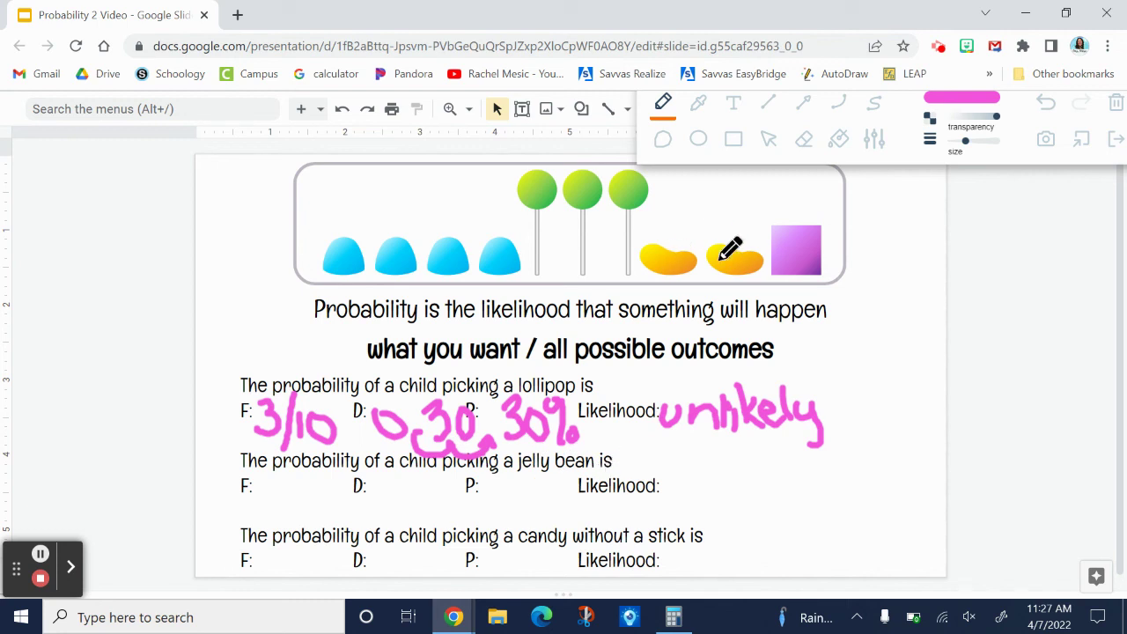
# - Write the fraction 2/10 after F: on the jelly bean line
pyautogui.click(266, 478)
pyautogui.moveTo(266, 477); pyautogui.dragTo(299, 500)
pyautogui.moveTo(308, 454); pyautogui.dragTo(294, 521)
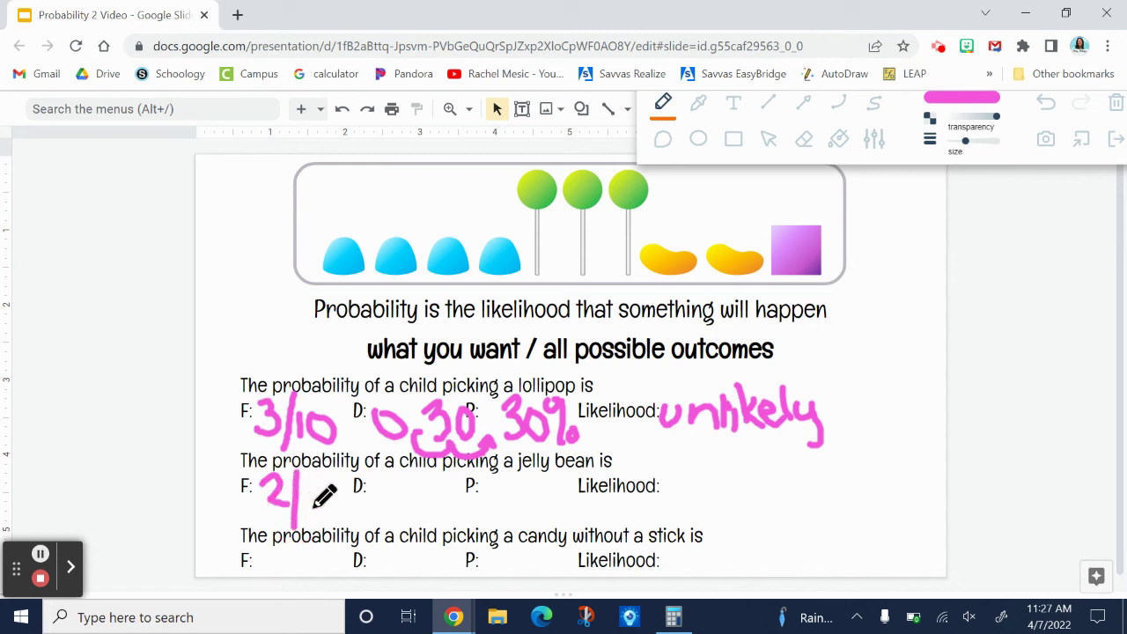
pyautogui.moveTo(318, 475); pyautogui.dragTo(315, 518)
pyautogui.moveTo(326, 480)
pyautogui.mouseDown()
pyautogui.moveTo(328, 493)
pyautogui.moveTo(328, 480)
pyautogui.mouseUp()
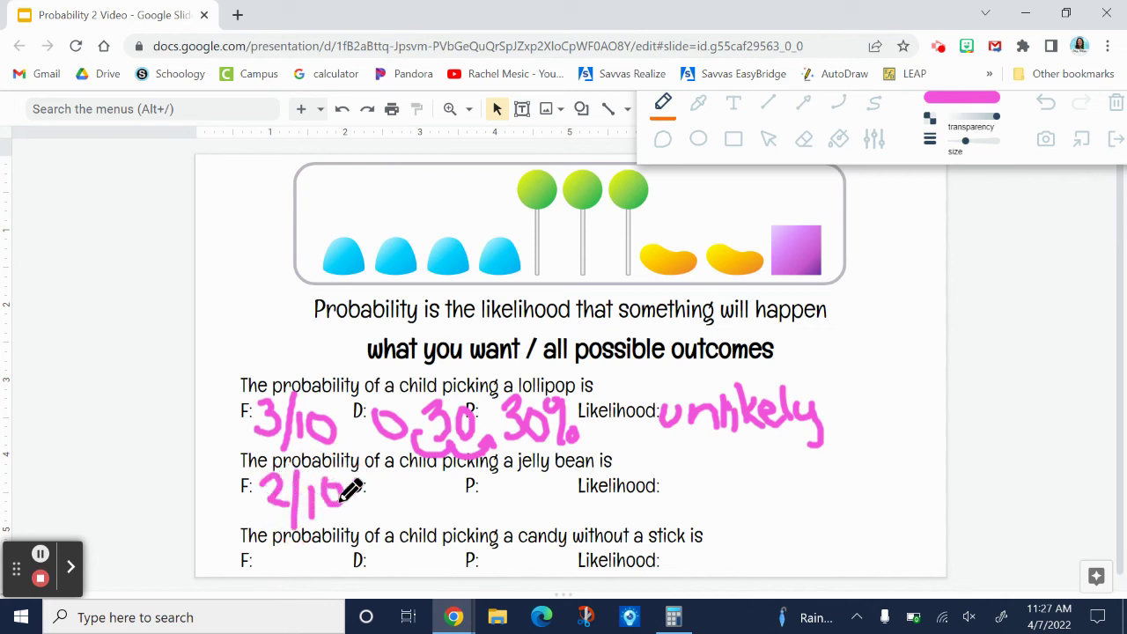
# - Write 0.20 with decimal-shift arrows and 20%, then begin 7/10 for the stickless candy
pyautogui.moveTo(377, 485)
pyautogui.mouseDown()
pyautogui.moveTo(371, 508)
pyautogui.moveTo(408, 509)
pyautogui.mouseUp()
pyautogui.click(393, 508)
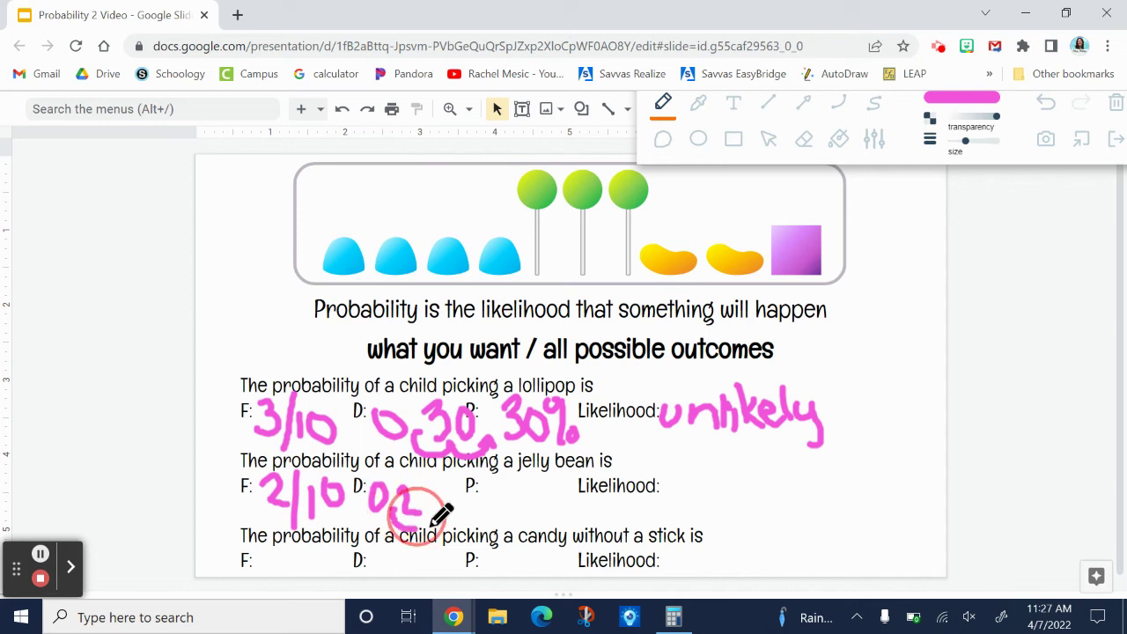
pyautogui.moveTo(392, 510)
pyautogui.mouseDown()
pyautogui.moveTo(453, 517)
pyautogui.moveTo(479, 496)
pyautogui.moveTo(449, 524)
pyautogui.moveTo(469, 491)
pyautogui.moveTo(458, 480)
pyautogui.moveTo(508, 478)
pyautogui.moveTo(535, 493)
pyautogui.moveTo(540, 476)
pyautogui.moveTo(557, 508)
pyautogui.mouseUp()
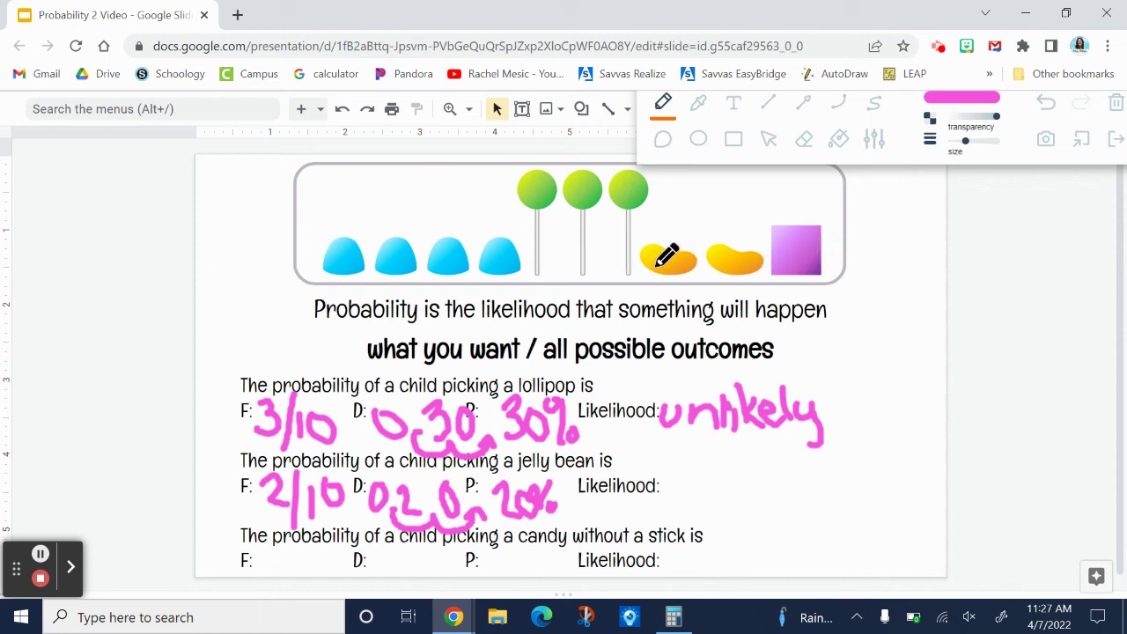
pyautogui.moveTo(261, 552)
pyautogui.mouseDown()
pyautogui.moveTo(297, 556)
pyautogui.moveTo(299, 571)
pyautogui.moveTo(310, 564)
pyautogui.moveTo(318, 576)
pyautogui.moveTo(321, 559)
pyautogui.moveTo(305, 548)
pyautogui.moveTo(280, 589)
pyautogui.mouseUp()
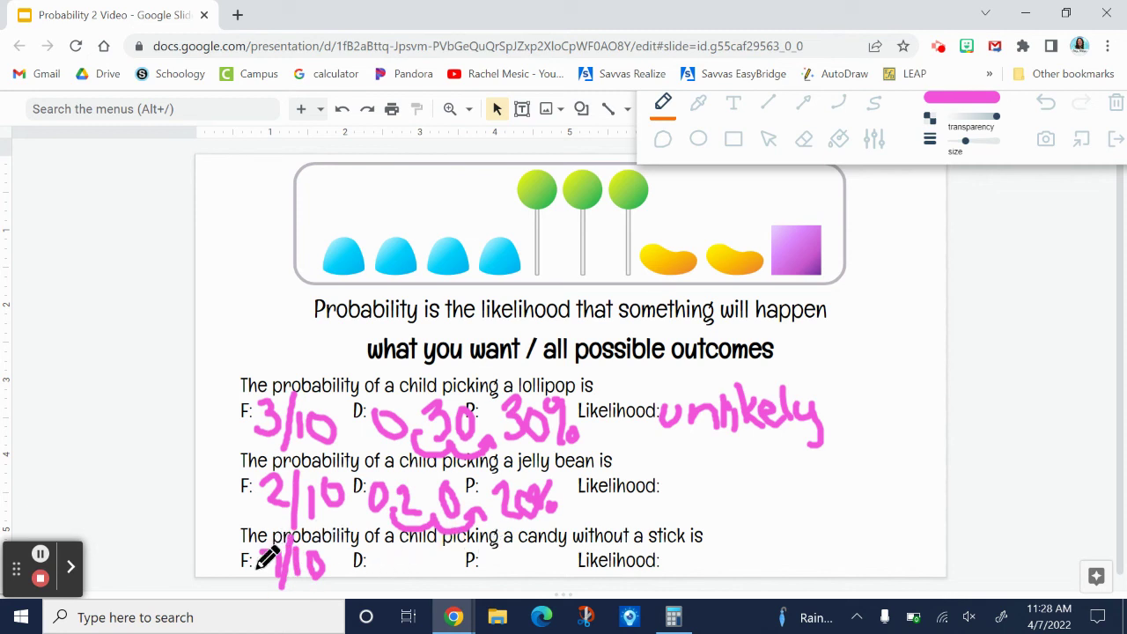
# - Complete the stickless-candy row with 0.7, 70% and 'likely', then turn the pen off
pyautogui.moveTo(379, 551)
pyautogui.mouseDown()
pyautogui.moveTo(394, 577)
pyautogui.moveTo(418, 554)
pyautogui.moveTo(413, 586)
pyautogui.moveTo(430, 573)
pyautogui.moveTo(468, 587)
pyautogui.moveTo(461, 573)
pyautogui.moveTo(513, 558)
pyautogui.moveTo(554, 568)
pyautogui.mouseUp()
pyautogui.click(386, 574)
pyautogui.click(540, 558)
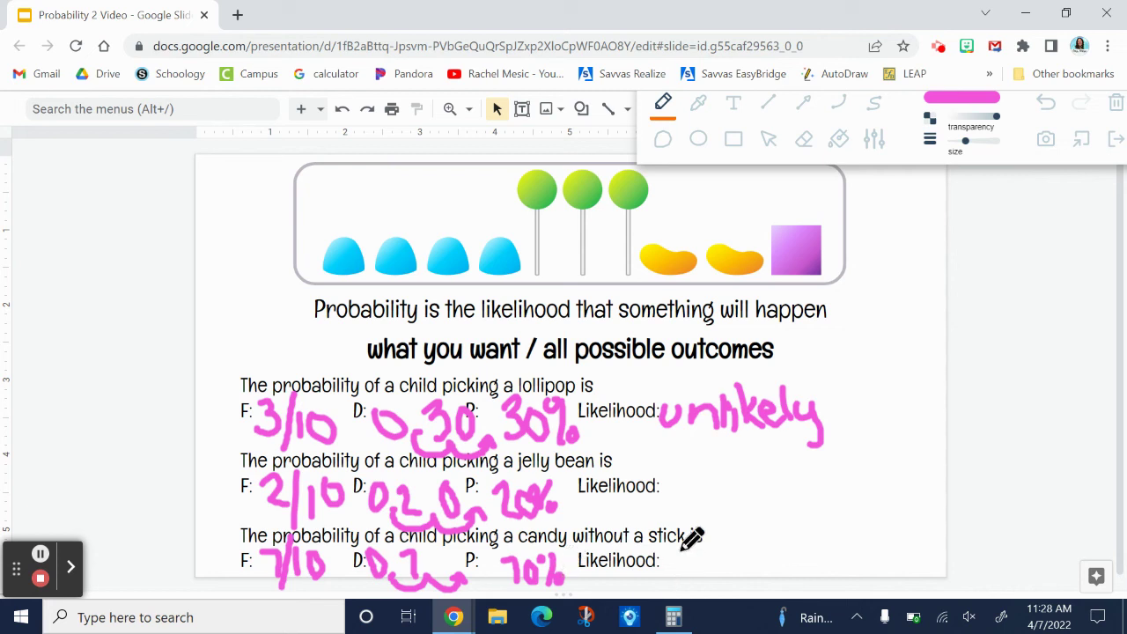
pyautogui.moveTo(683, 547)
pyautogui.mouseDown()
pyautogui.moveTo(680, 578)
pyautogui.moveTo(704, 579)
pyautogui.moveTo(705, 568)
pyautogui.moveTo(717, 578)
pyautogui.moveTo(744, 541)
pyautogui.moveTo(755, 565)
pyautogui.moveTo(744, 568)
pyautogui.mouseUp()
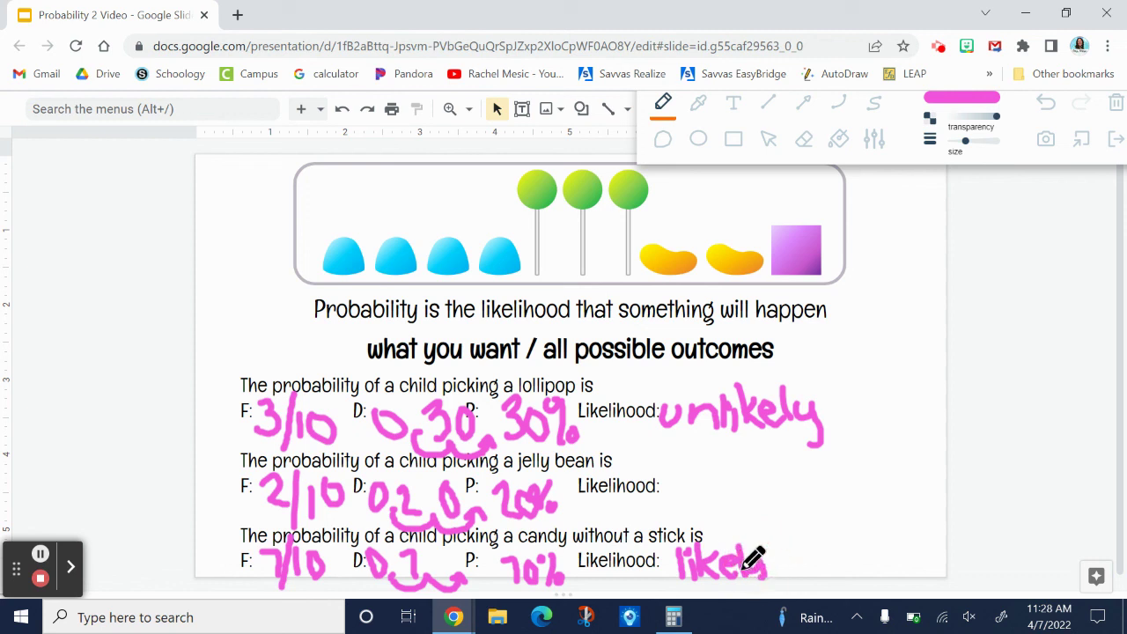
pyautogui.click(767, 141)
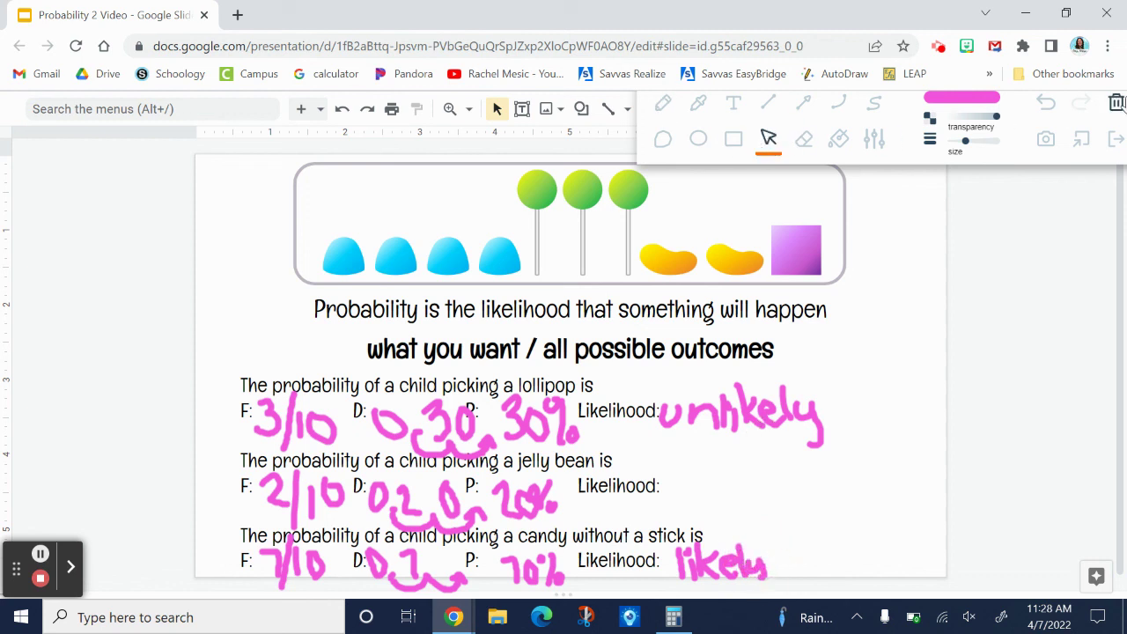
# - Clear all the pink ink and advance to the star or purple slide
pyautogui.click(1118, 108)
pyautogui.press('Down')
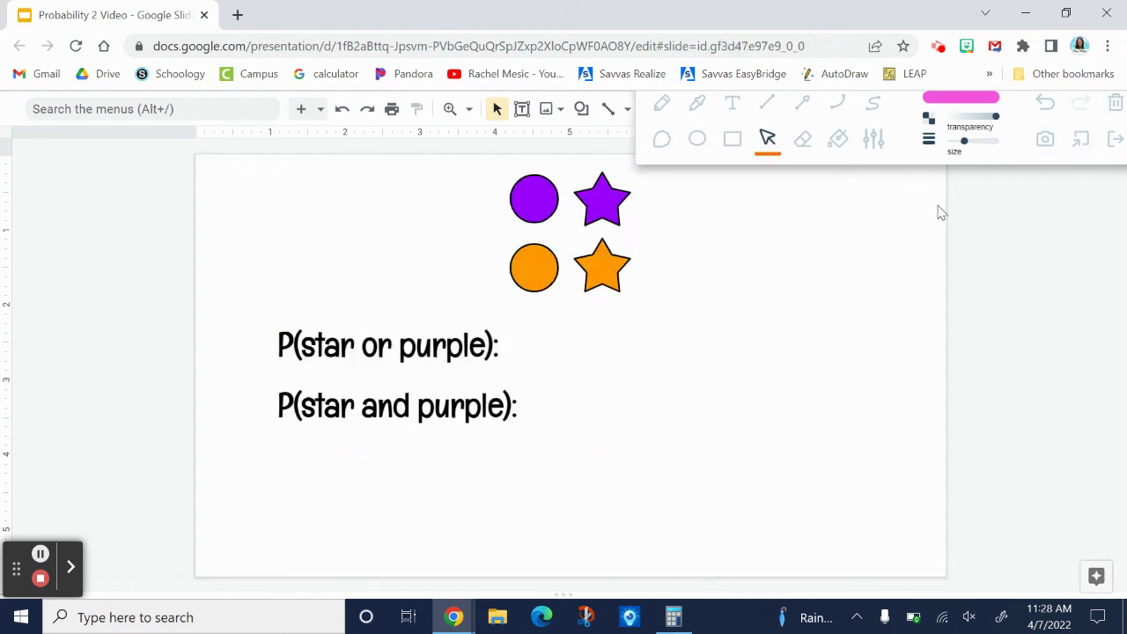
pyautogui.click(278, 340)
# - Highlight the P, then the words 'star or purple' in P(star or purple), then click away
pyautogui.moveTo(278, 340); pyautogui.dragTo(294, 340)
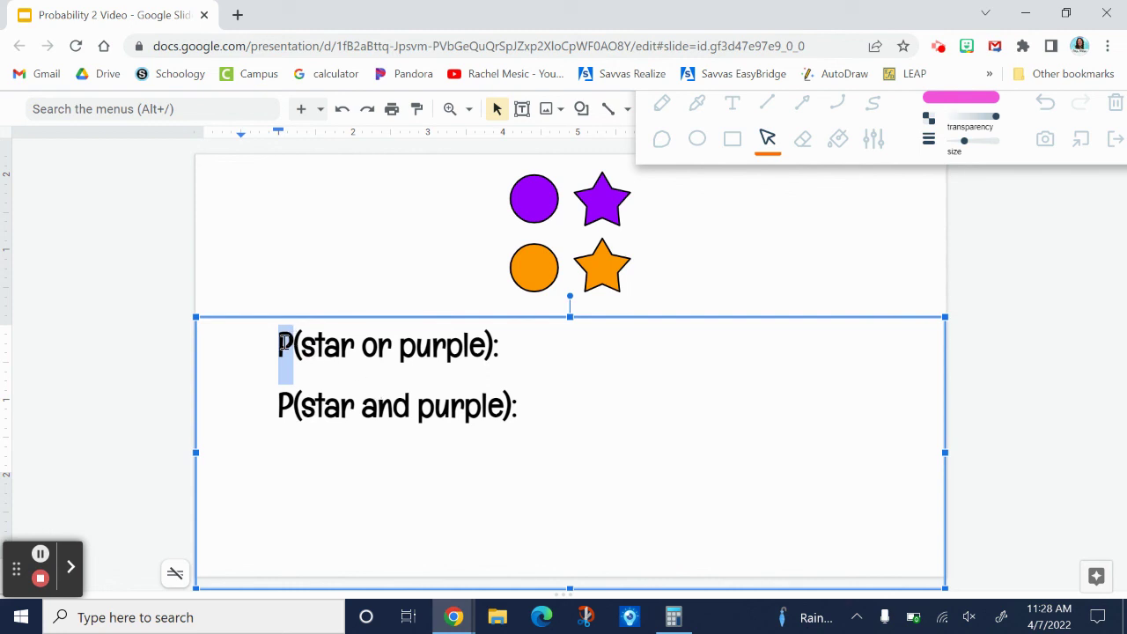
pyautogui.click(295, 339)
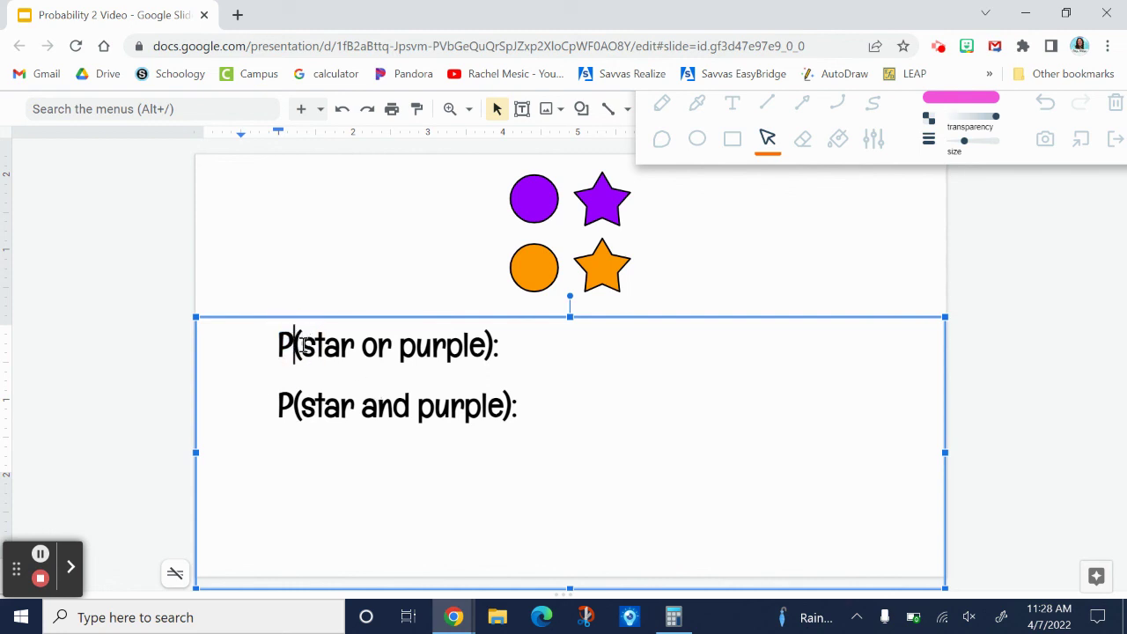
pyautogui.moveTo(300, 345); pyautogui.dragTo(466, 367)
pyautogui.click(478, 357)
pyautogui.click(747, 299)
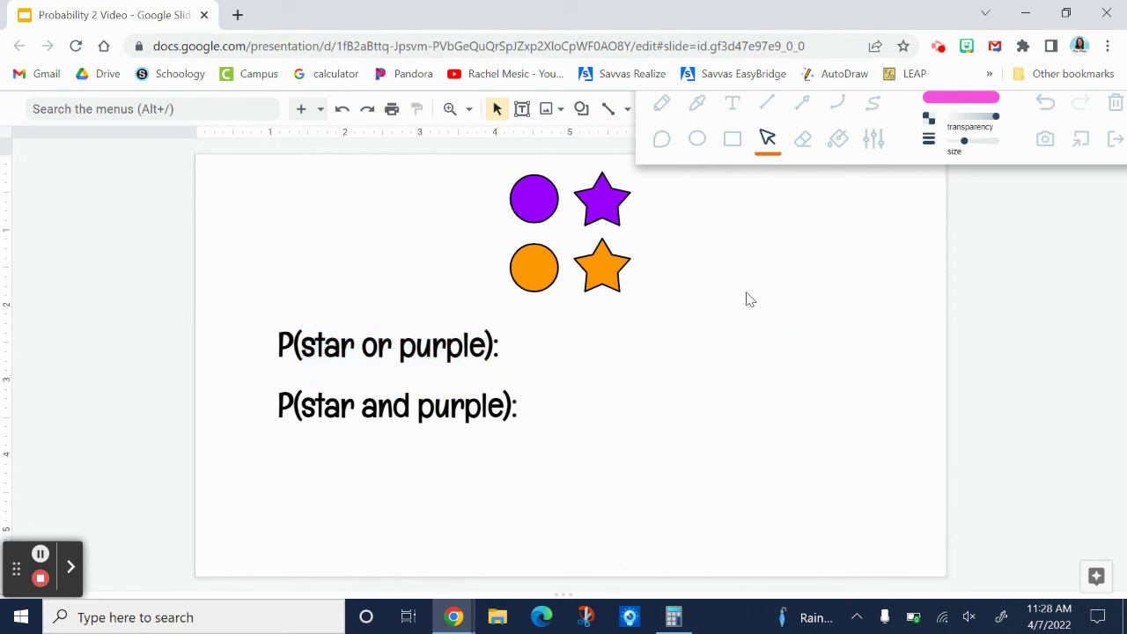
# - Circle both stars and the purple circle in pink ink
pyautogui.click(663, 105)
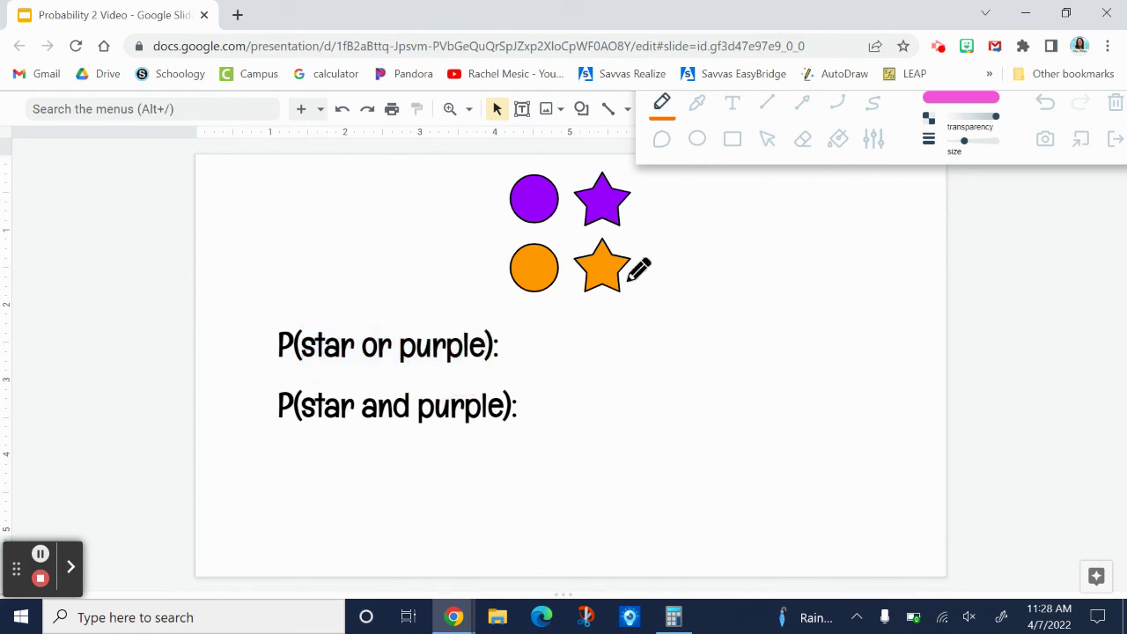
pyautogui.moveTo(628, 263)
pyautogui.mouseDown()
pyautogui.moveTo(621, 171)
pyautogui.moveTo(606, 163)
pyautogui.moveTo(566, 211)
pyautogui.moveTo(596, 281)
pyautogui.moveTo(630, 264)
pyautogui.mouseUp()
pyautogui.moveTo(532, 163)
pyautogui.mouseDown()
pyautogui.moveTo(503, 185)
pyautogui.moveTo(543, 231)
pyautogui.moveTo(560, 200)
pyautogui.moveTo(533, 167)
pyautogui.mouseUp()
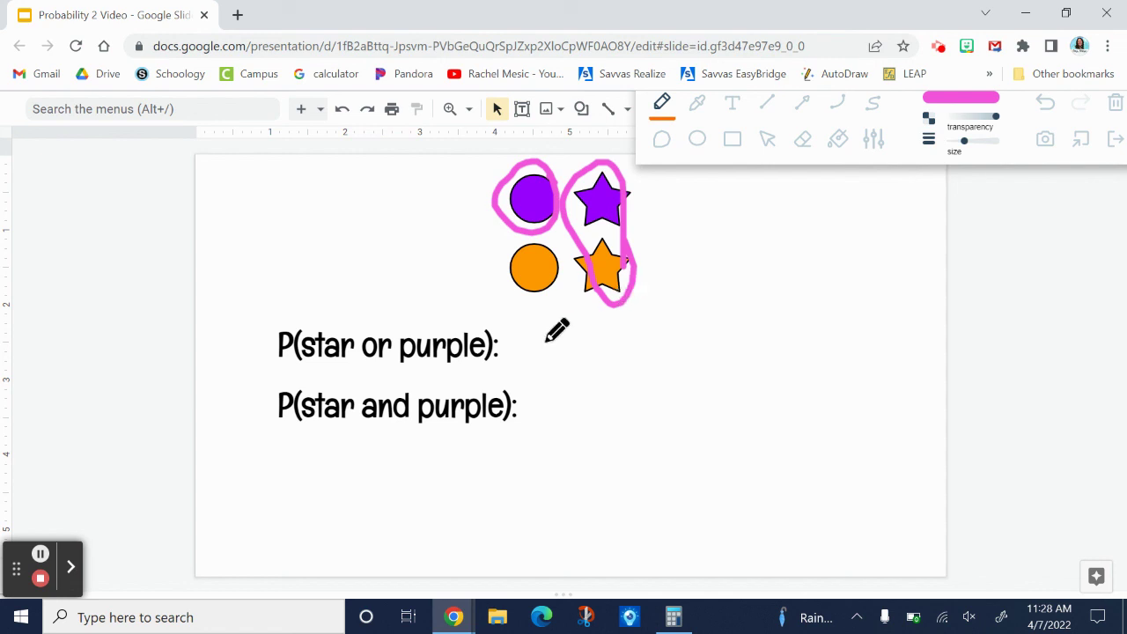
# - Write 3/4, 0.75 and 75% beside P(star or purple) and underline 'or'
pyautogui.moveTo(525, 324)
pyautogui.mouseDown()
pyautogui.moveTo(546, 337)
pyautogui.moveTo(526, 359)
pyautogui.mouseUp()
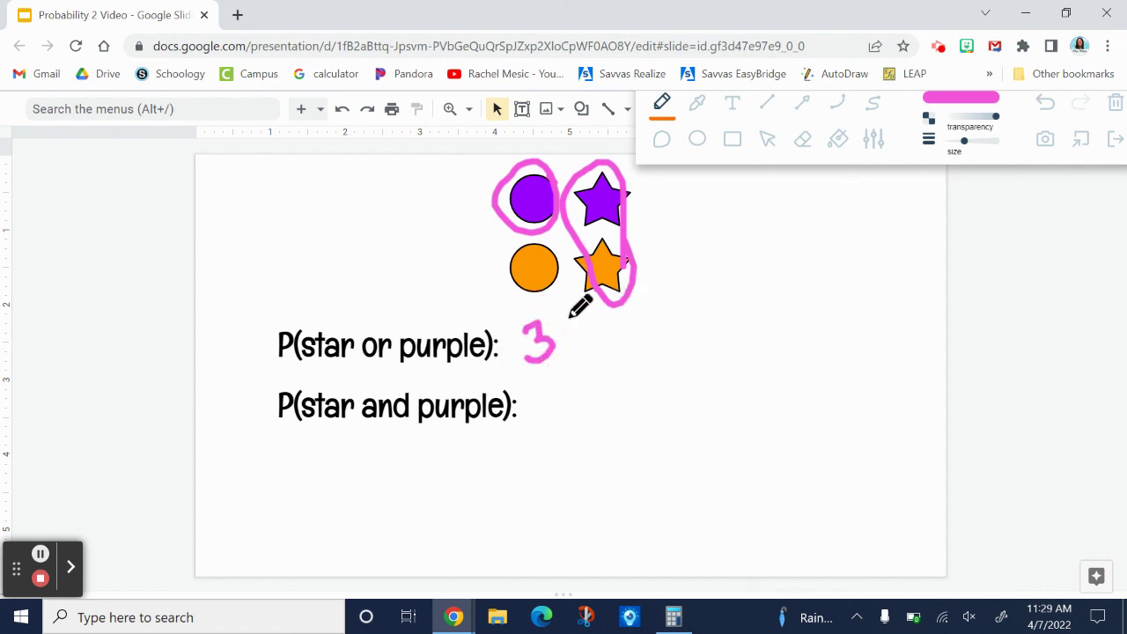
pyautogui.moveTo(568, 309)
pyautogui.mouseDown()
pyautogui.moveTo(583, 344)
pyautogui.moveTo(601, 330)
pyautogui.moveTo(599, 370)
pyautogui.mouseUp()
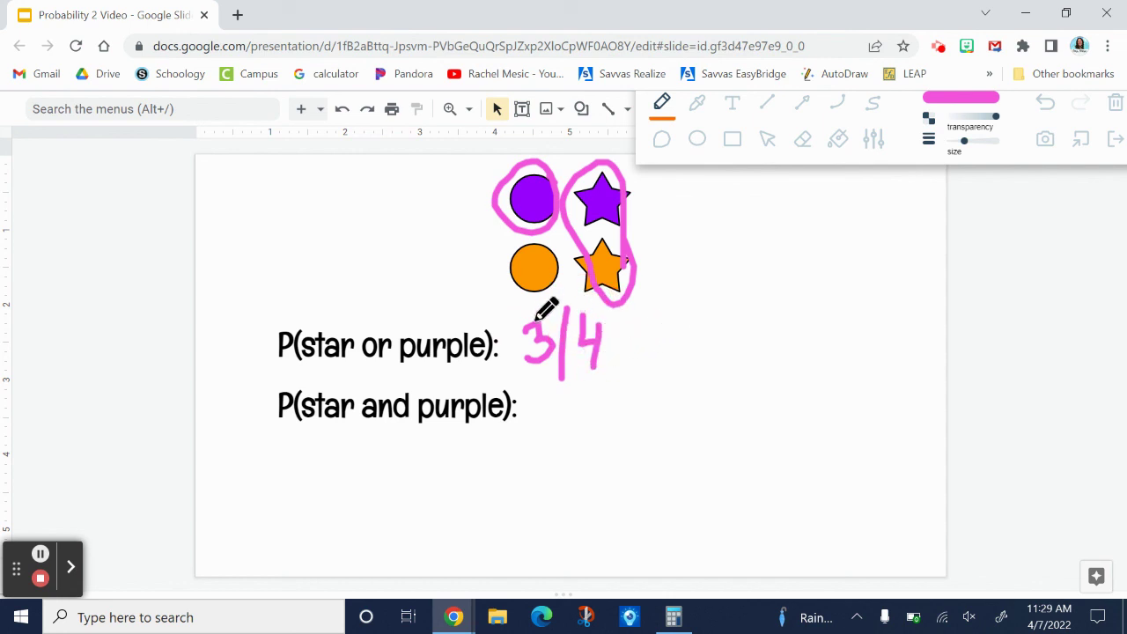
pyautogui.moveTo(695, 317)
pyautogui.mouseDown()
pyautogui.moveTo(715, 342)
pyautogui.moveTo(717, 359)
pyautogui.moveTo(724, 330)
pyautogui.moveTo(740, 327)
pyautogui.moveTo(744, 368)
pyautogui.mouseUp()
pyautogui.click(713, 355)
pyautogui.moveTo(776, 321)
pyautogui.mouseDown()
pyautogui.moveTo(759, 322)
pyautogui.moveTo(773, 354)
pyautogui.moveTo(717, 368)
pyautogui.moveTo(762, 382)
pyautogui.moveTo(807, 373)
pyautogui.mouseUp()
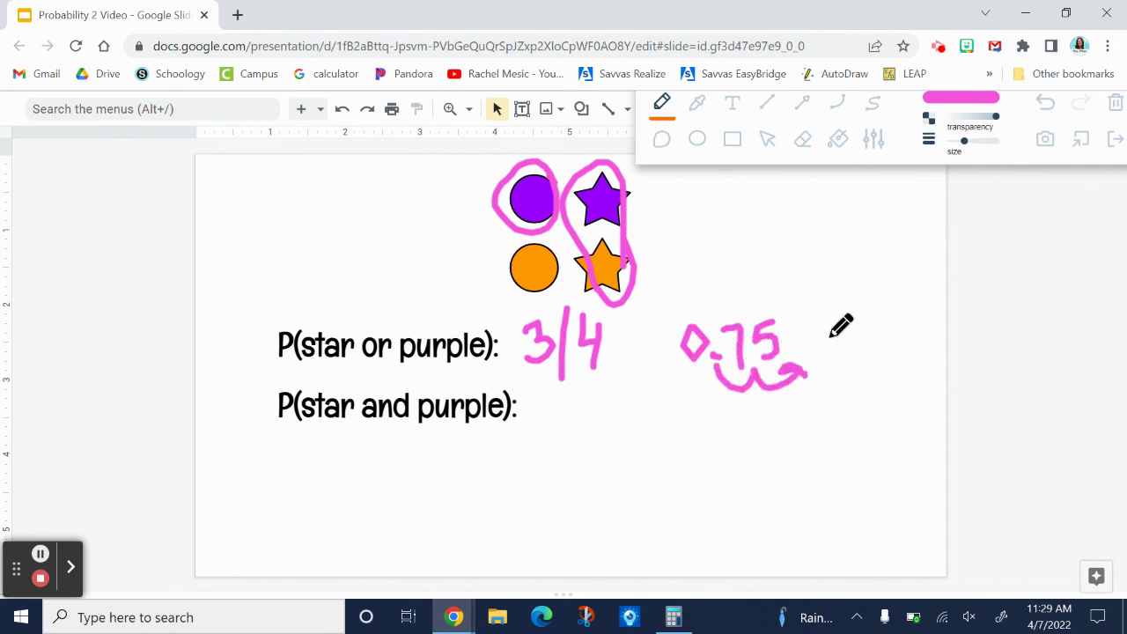
pyautogui.moveTo(825, 331)
pyautogui.mouseDown()
pyautogui.moveTo(853, 331)
pyautogui.moveTo(847, 359)
pyautogui.moveTo(874, 332)
pyautogui.moveTo(870, 352)
pyautogui.moveTo(884, 327)
pyautogui.moveTo(894, 345)
pyautogui.mouseUp()
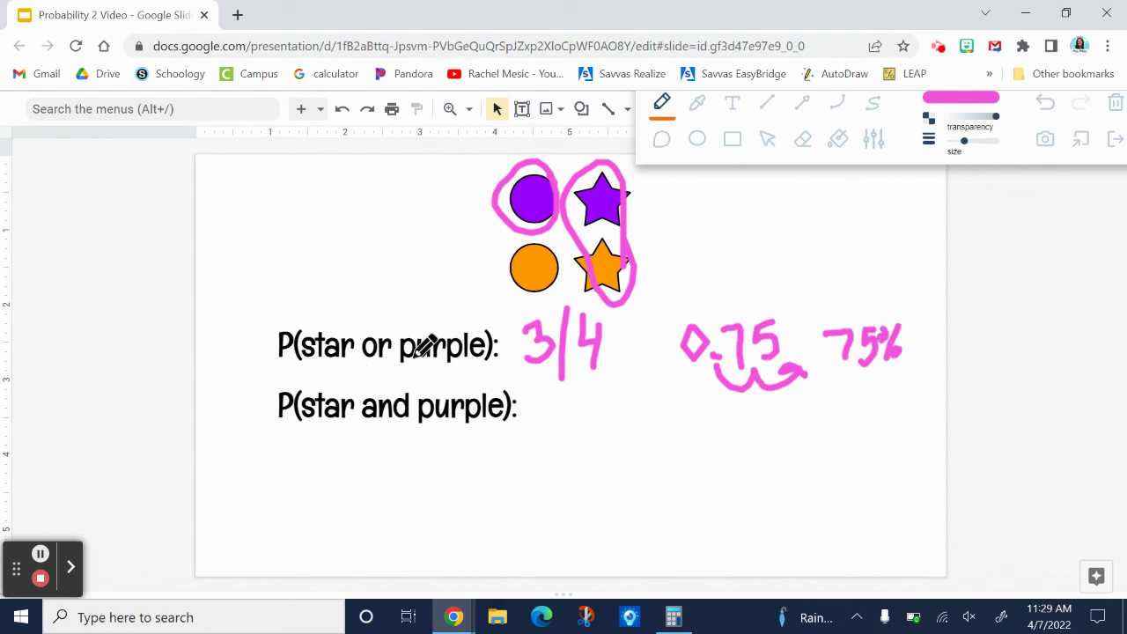
pyautogui.moveTo(360, 361); pyautogui.dragTo(388, 361)
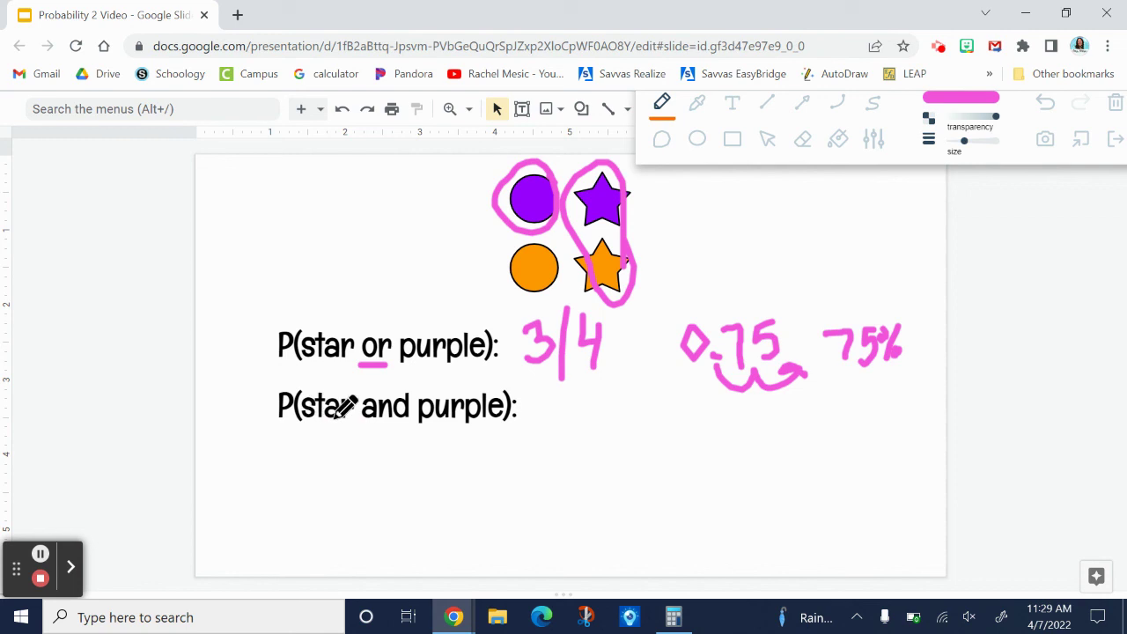
# - Clear the ink, circle the purple star, and write 1/4 after P(star and purple)
pyautogui.click(1115, 105)
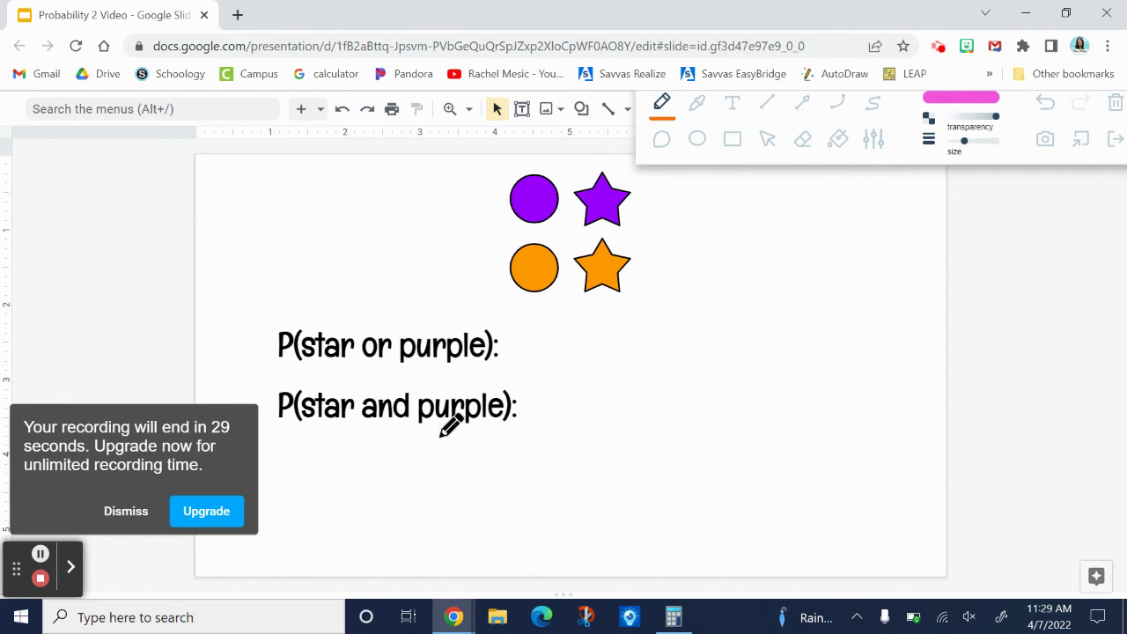
pyautogui.moveTo(622, 165)
pyautogui.mouseDown()
pyautogui.moveTo(575, 178)
pyautogui.moveTo(562, 213)
pyautogui.moveTo(584, 238)
pyautogui.moveTo(636, 217)
pyautogui.moveTo(612, 163)
pyautogui.mouseUp()
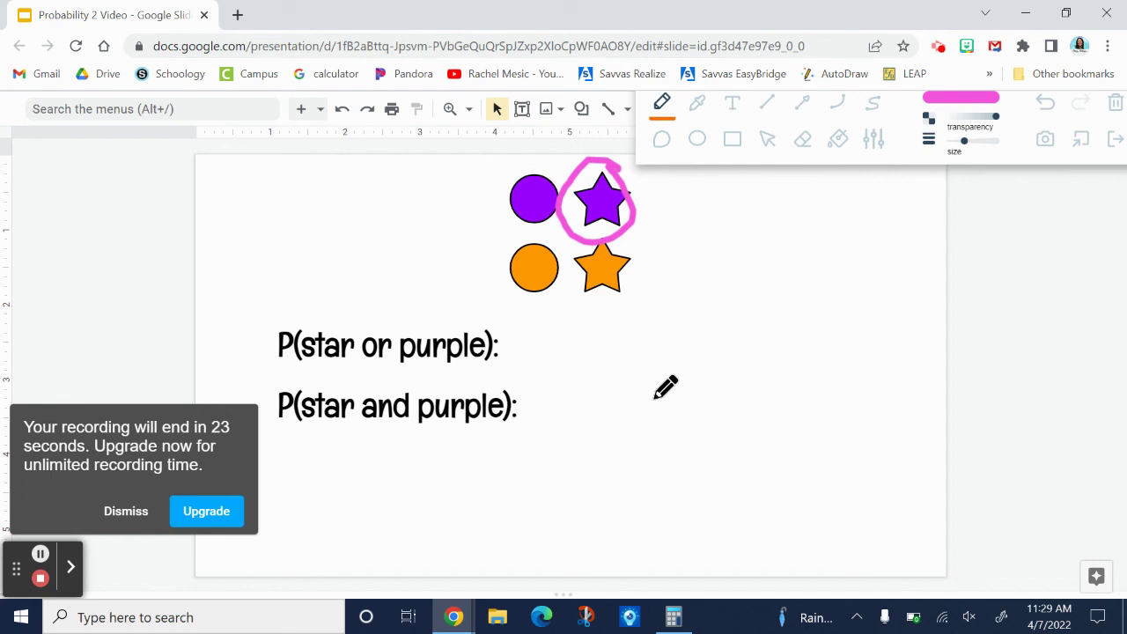
pyautogui.moveTo(557, 391); pyautogui.dragTo(545, 424)
pyautogui.moveTo(581, 387); pyautogui.dragTo(557, 471)
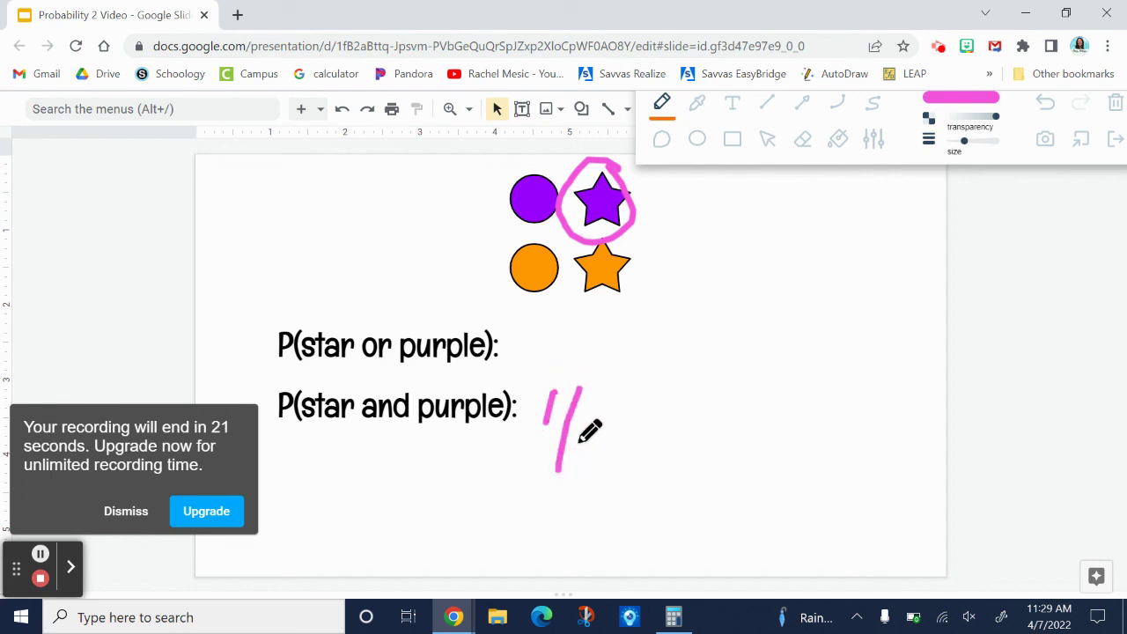
pyautogui.moveTo(570, 420)
pyautogui.mouseDown()
pyautogui.moveTo(604, 445)
pyautogui.moveTo(594, 471)
pyautogui.mouseUp()
# - Write 25% beside the 1/4
pyautogui.moveTo(665, 414)
pyautogui.mouseDown()
pyautogui.moveTo(667, 467)
pyautogui.moveTo(695, 468)
pyautogui.mouseUp()
pyautogui.moveTo(700, 420); pyautogui.dragTo(704, 471)
pyautogui.moveTo(700, 421)
pyautogui.mouseDown()
pyautogui.moveTo(742, 419)
pyautogui.moveTo(751, 476)
pyautogui.moveTo(766, 467)
pyautogui.mouseUp()
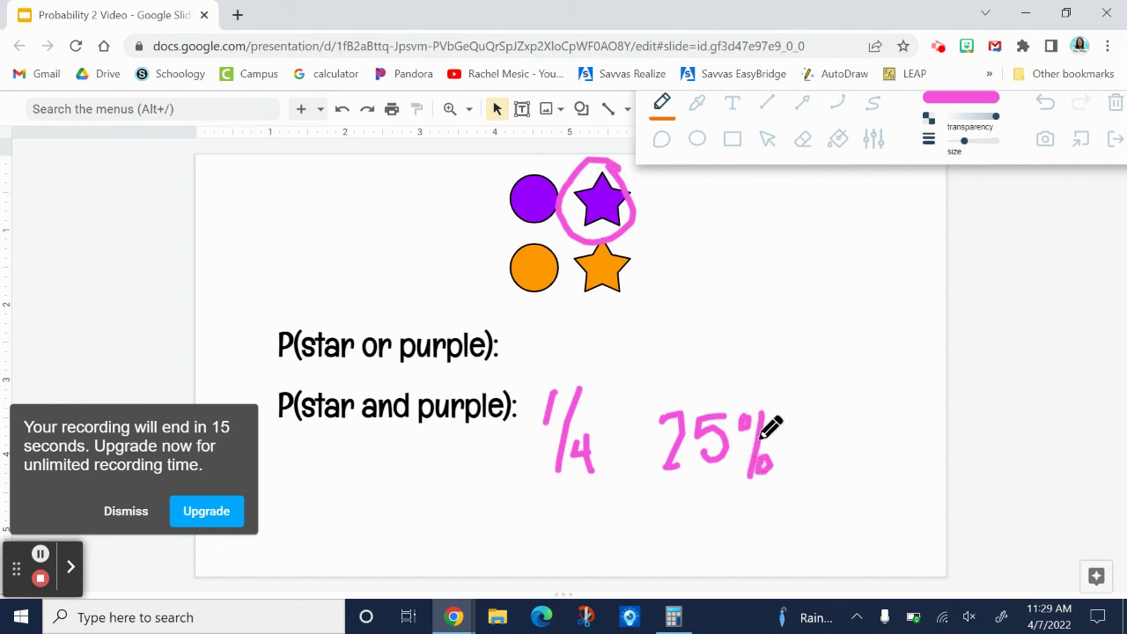